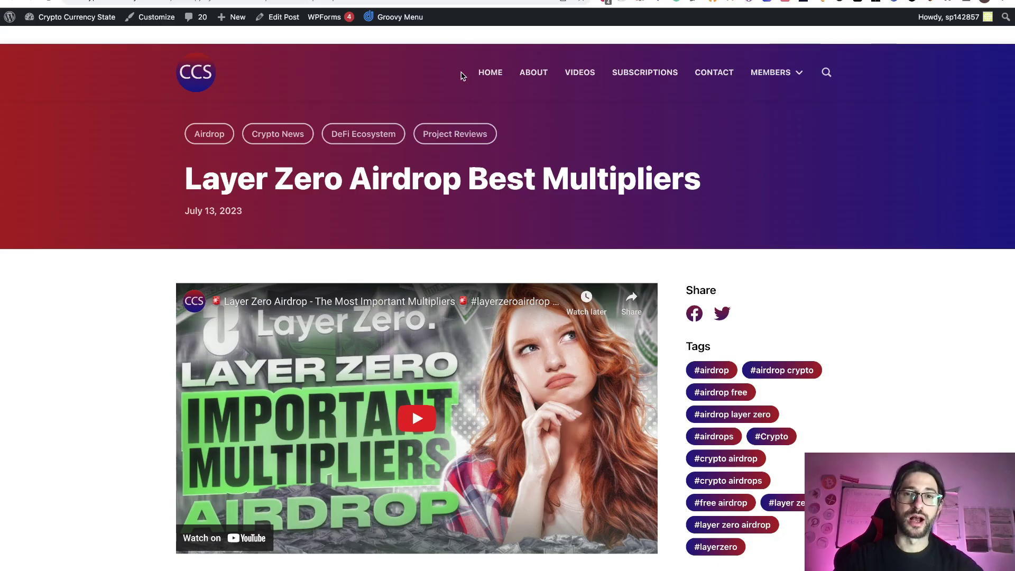
Look over the Layer Zero Airdrop Best Multipliers article, then return to the airdrop video listing and browse its entries.
scroll(460, 75, "down", 3)
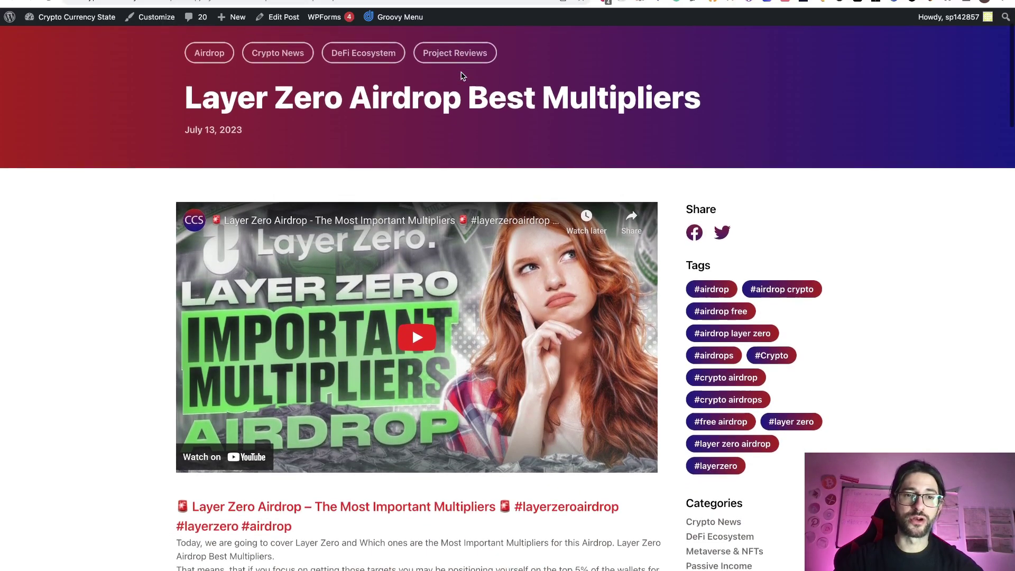
scroll(564, 50, "up", 2)
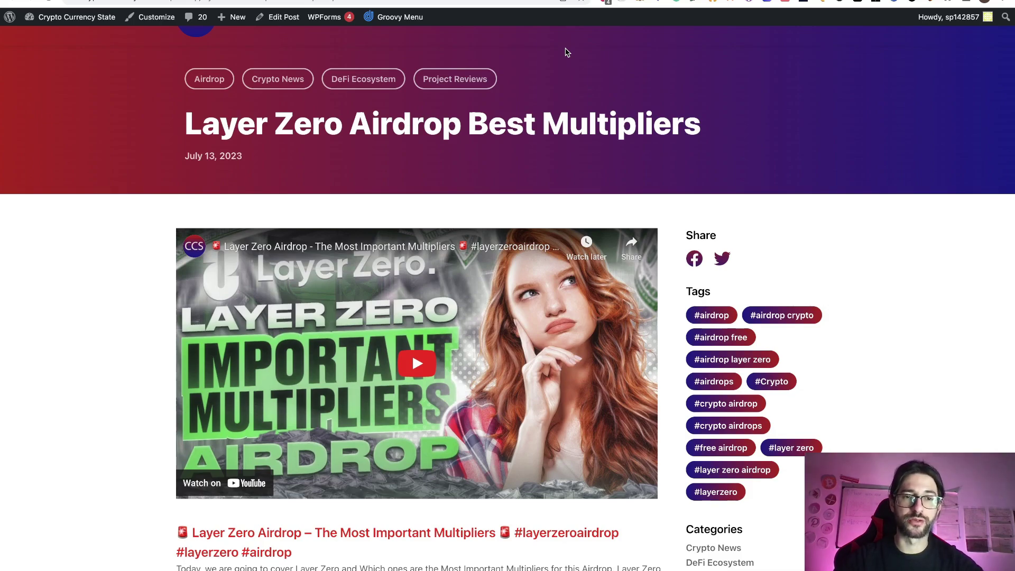
scroll(566, 52, "down", 3)
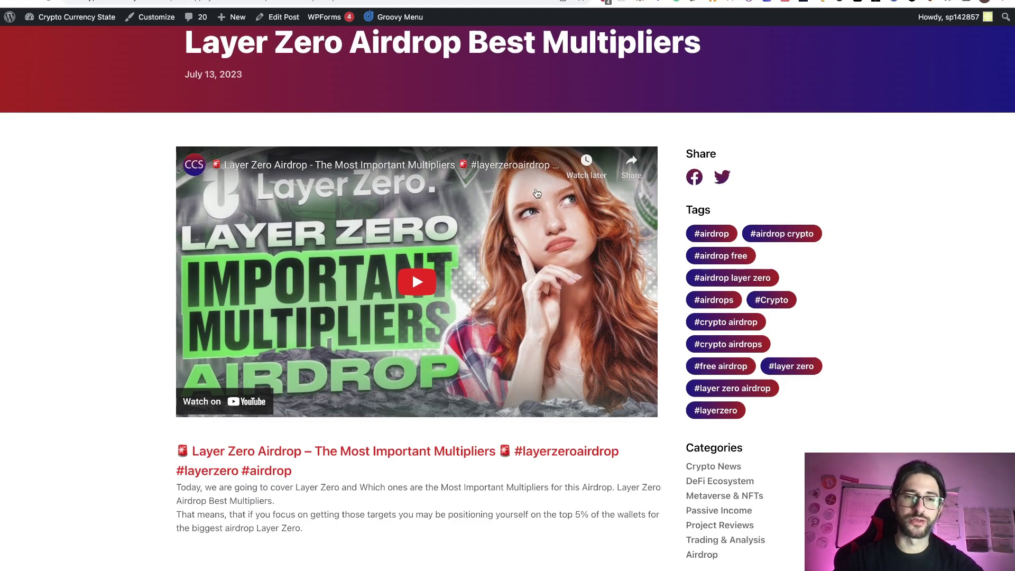
scroll(585, 130, "up", 4)
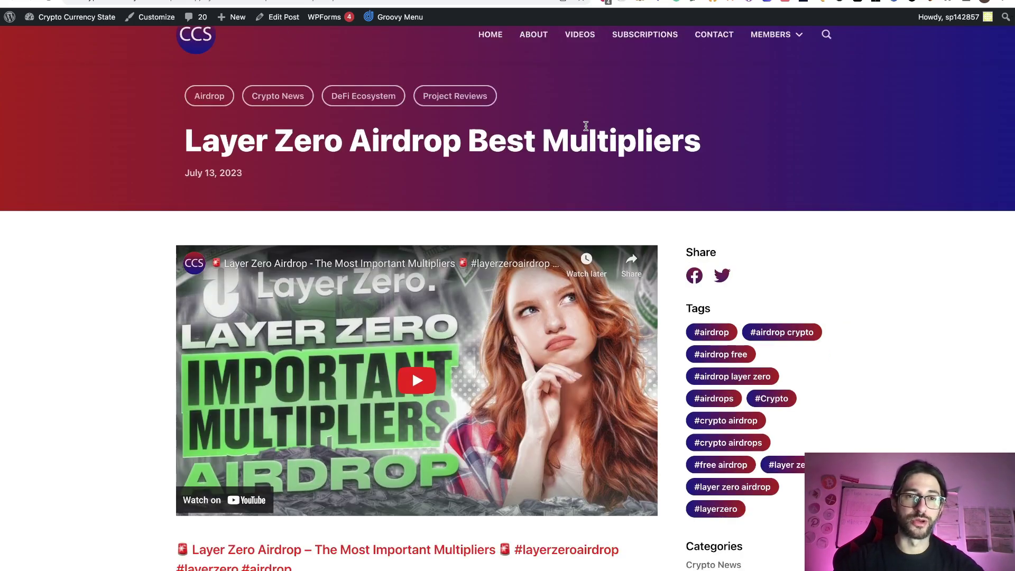
key("super+bracketleft")
scroll(591, 166, "down", 3)
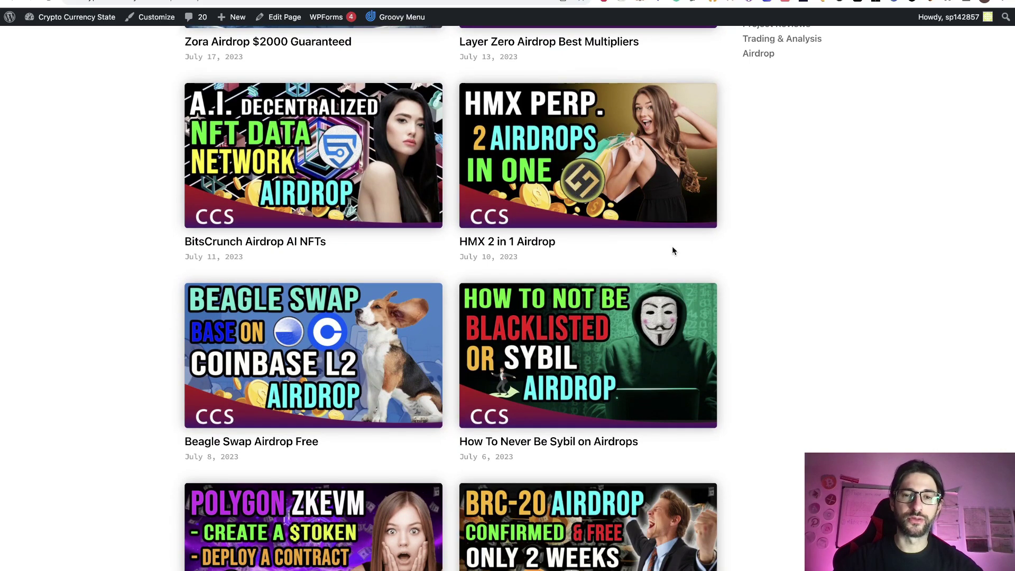
scroll(671, 248, "down", 2)
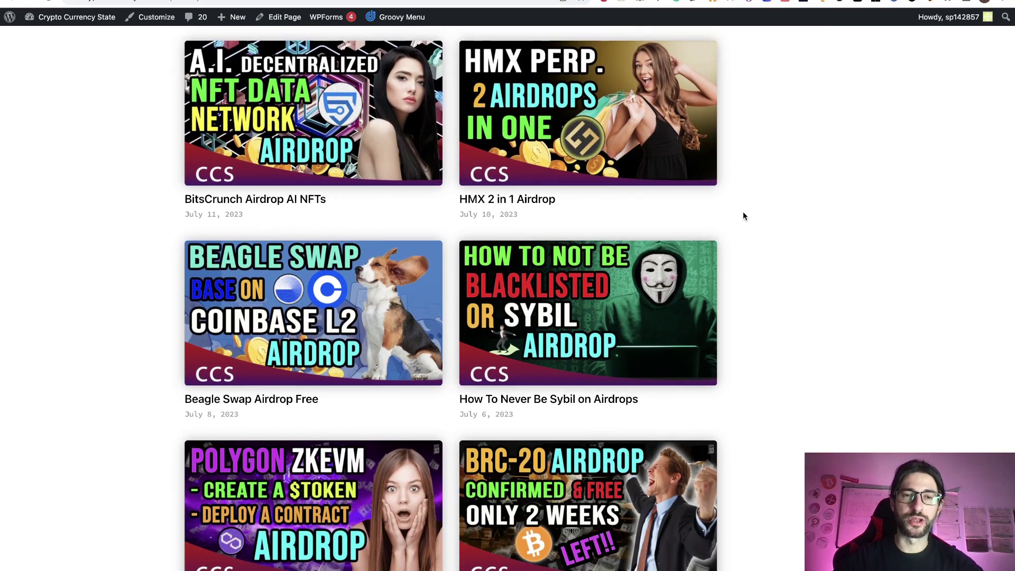
scroll(743, 216, "down", 2)
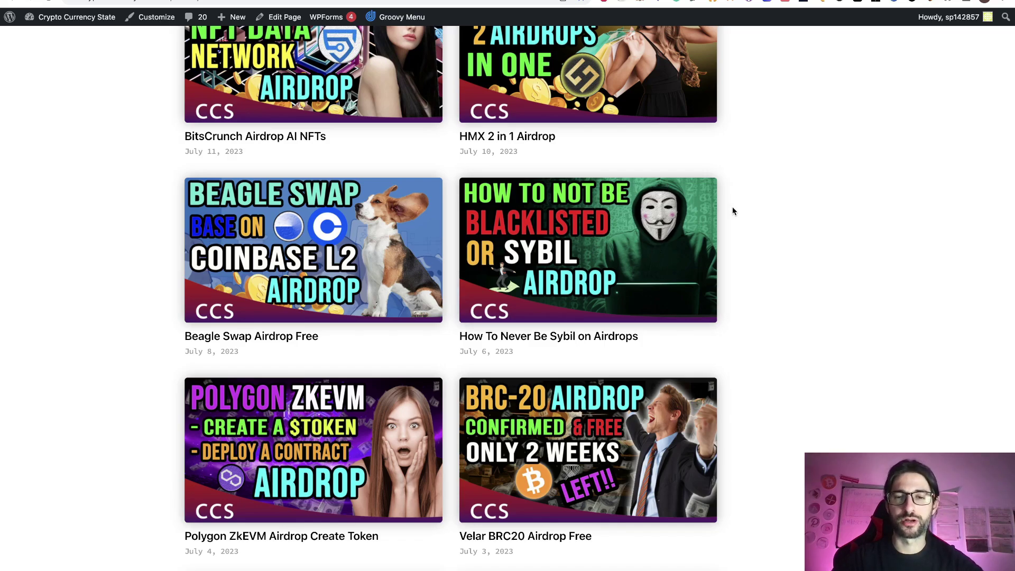
scroll(738, 169, "up", 6)
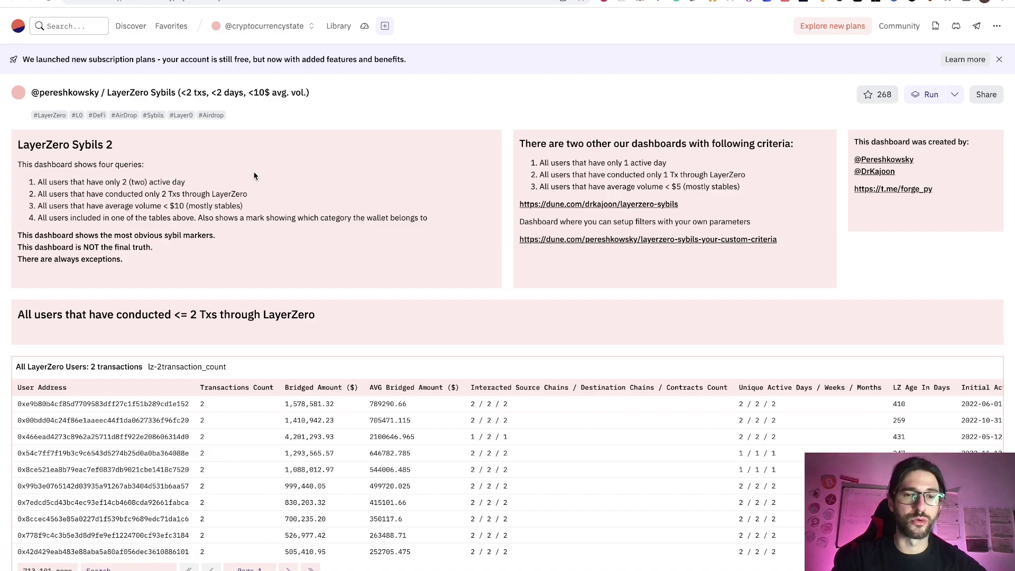
Highlight the note in the LayerZero Sybils 2 description saying the dashboard is not the final truth.
left_click_drag(153, 248, 23, 247)
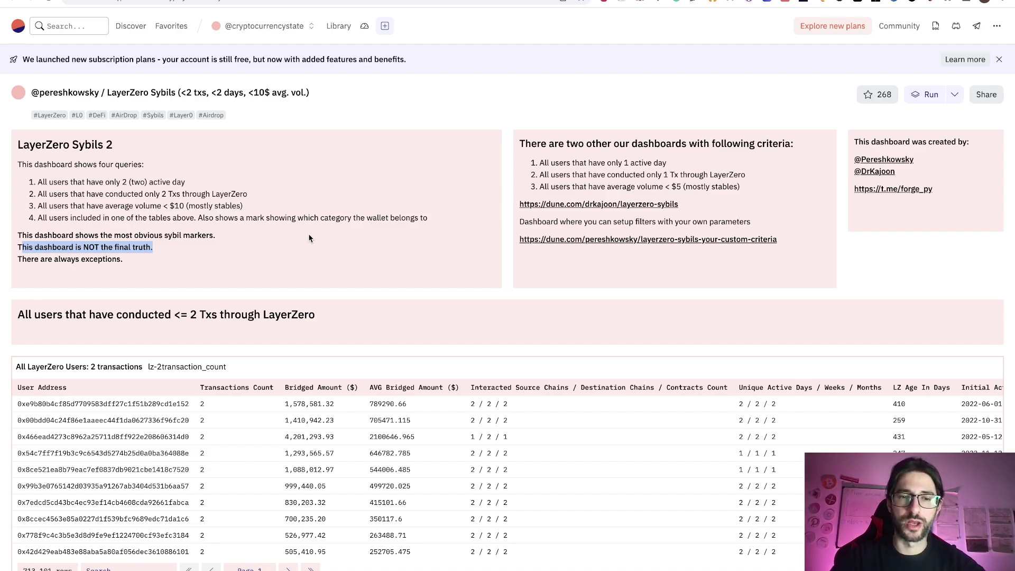
left_click(640, 3)
left_click(405, 154)
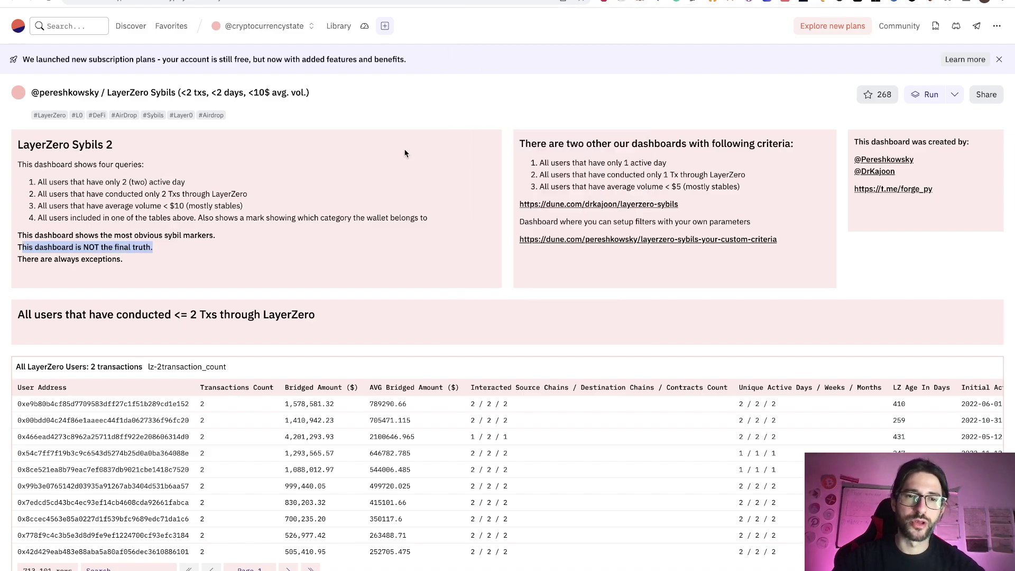
Search the table of LayerZero users with 2 or fewer transactions for the copied wallet address.
scroll(405, 153, "down", 3)
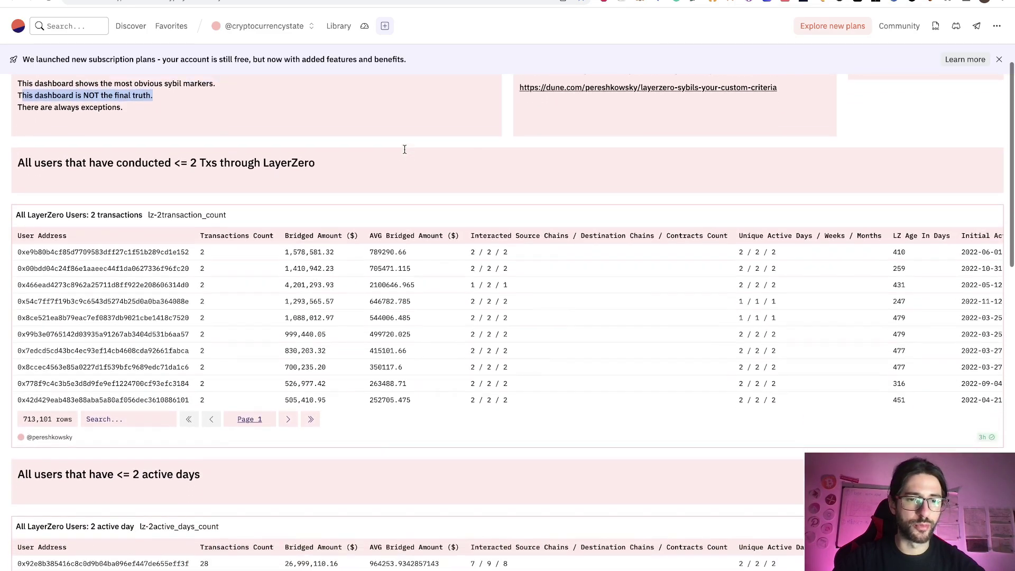
scroll(404, 149, "down", 1)
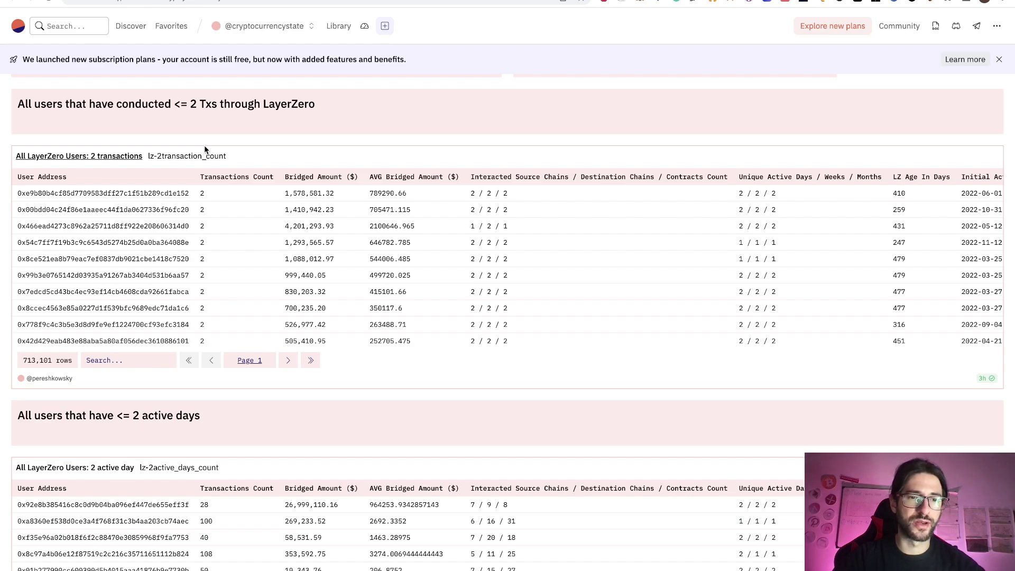
left_click(138, 362)
key("ctrl+v")
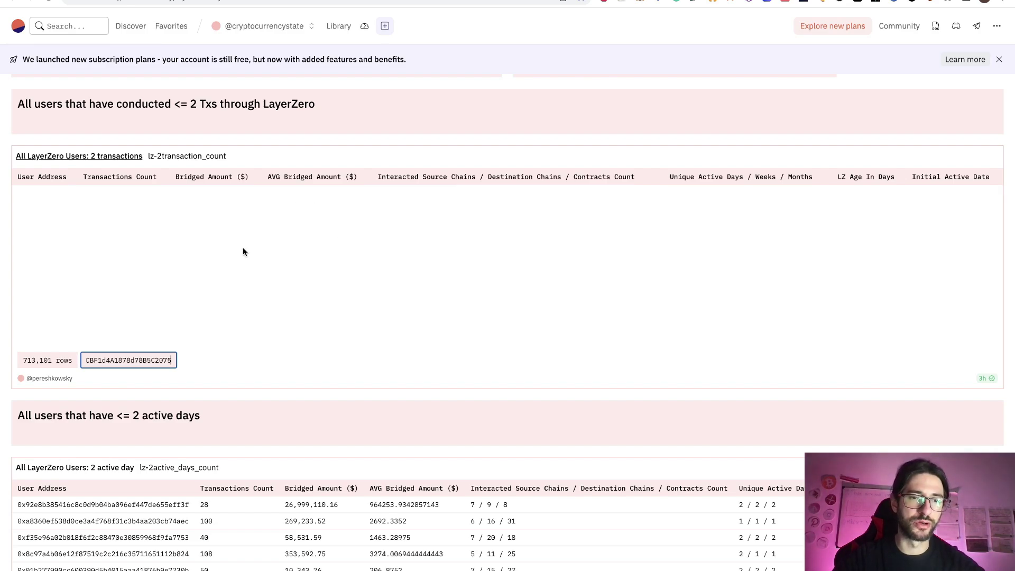
Search the table of LayerZero users with 2 or fewer active days for the same wallet address.
scroll(323, 199, "down", 5)
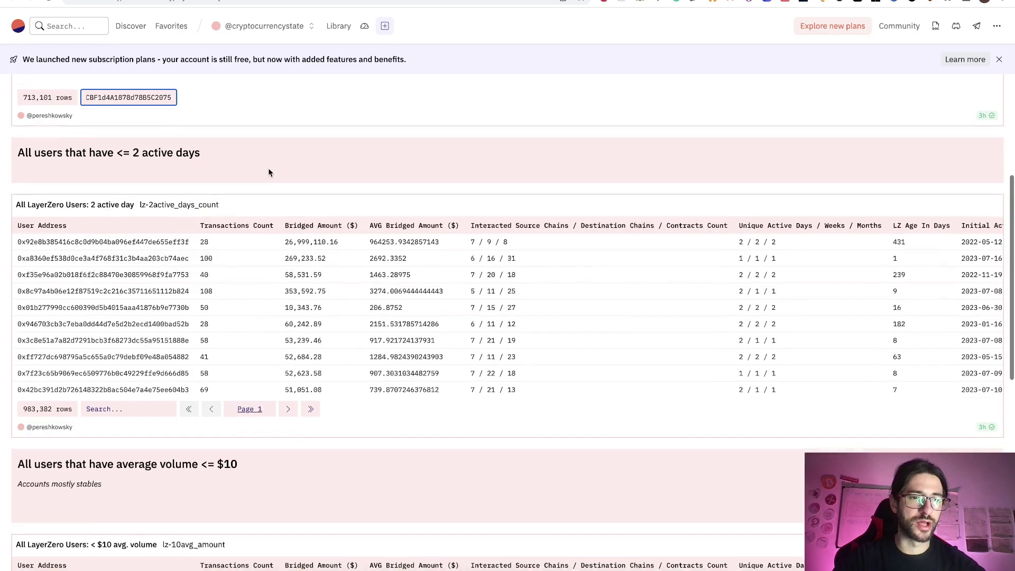
scroll(268, 173, "down", 1)
scroll(268, 172, "down", 3)
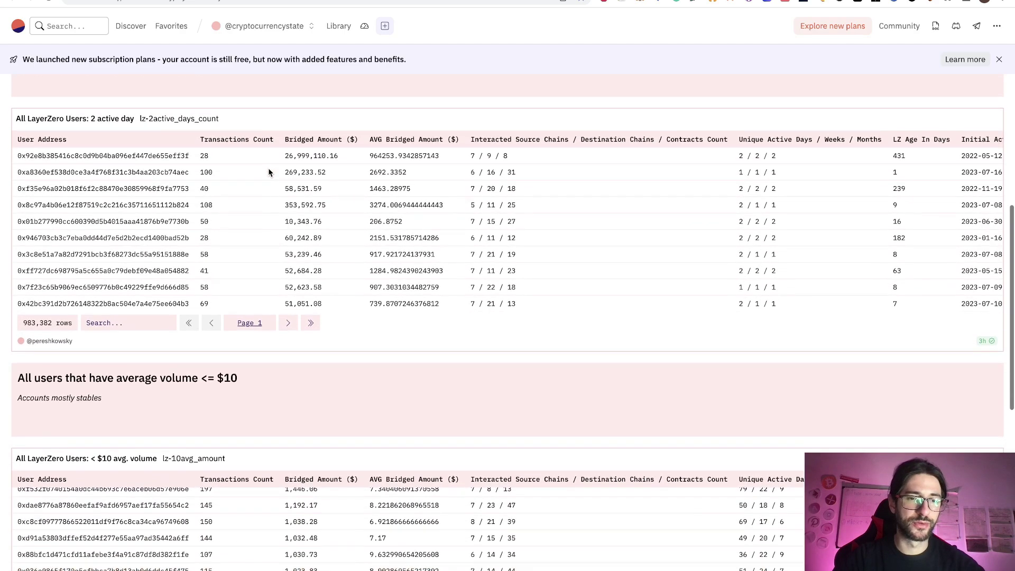
left_click(159, 316)
key("ctrl+v")
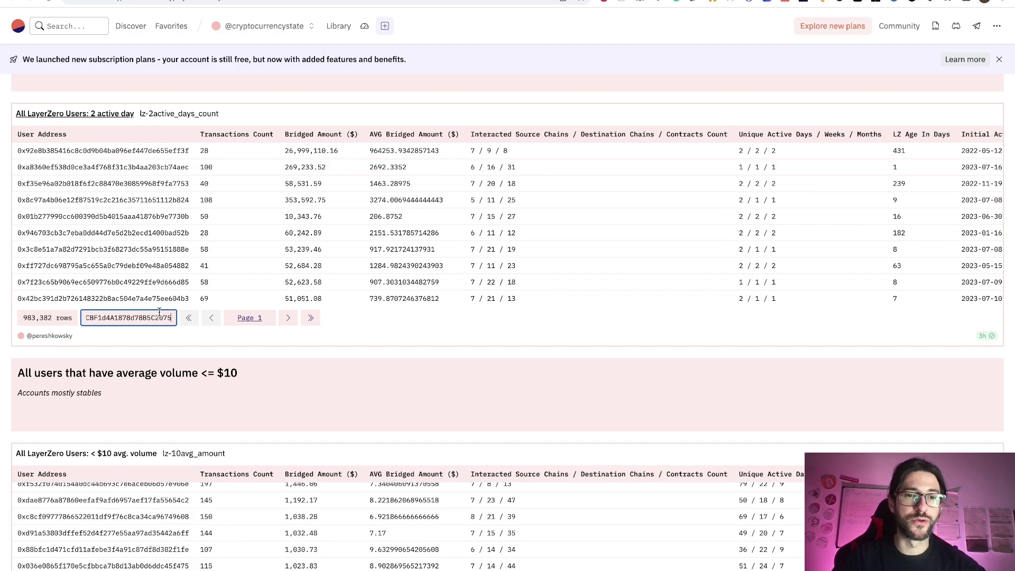
key("Return")
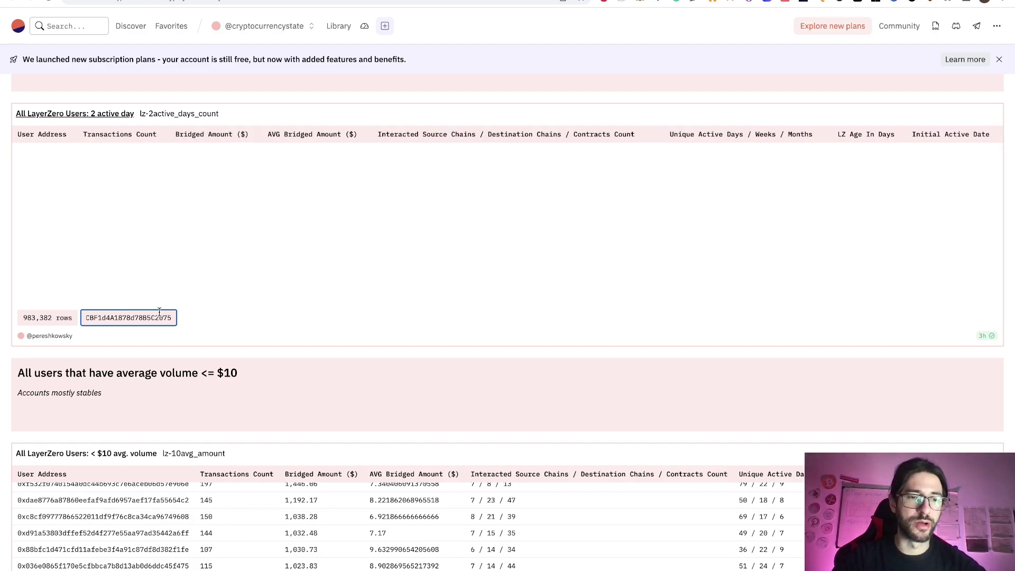
Clear the wallet search in the active-days table and view its columns through Initial Active Date.
key("ctrl+a")
key("BackSpace")
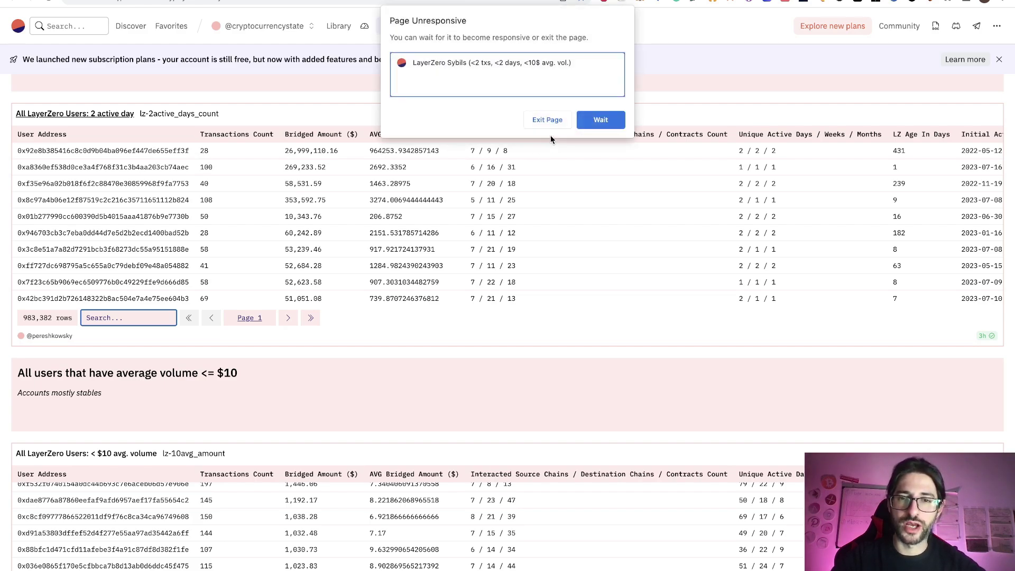
scroll(962, 136, "right", 2)
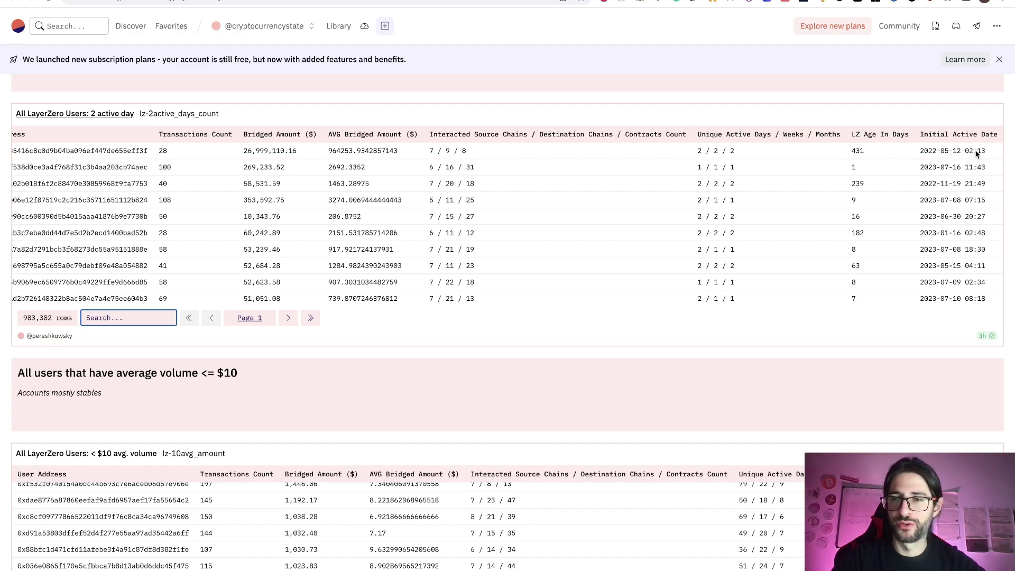
Search the combined table of all LayerZero users marked as sybils for the wallet address.
scroll(373, 165, "down", 4)
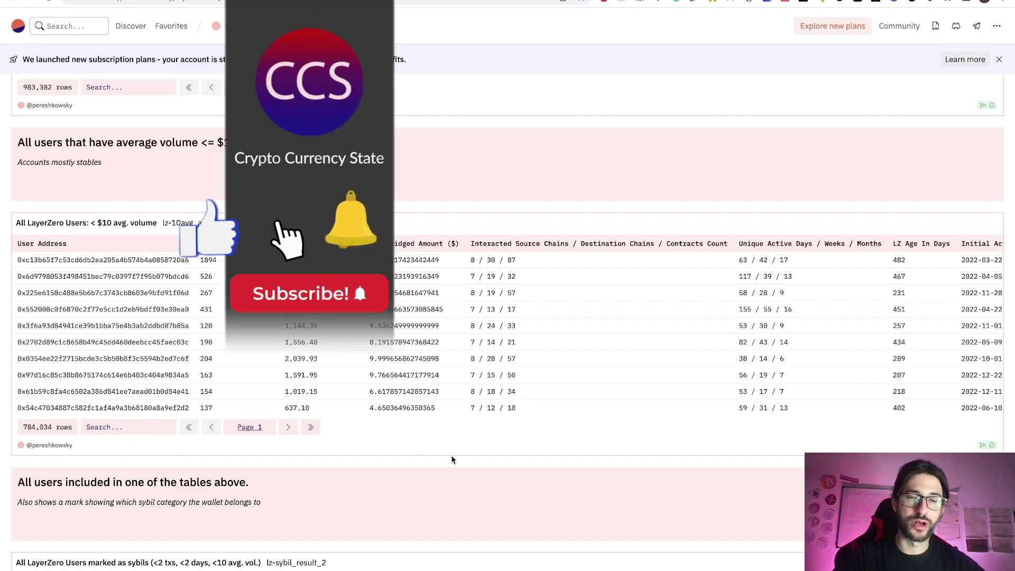
scroll(451, 458, "down", 5)
scroll(451, 459, "down", 1)
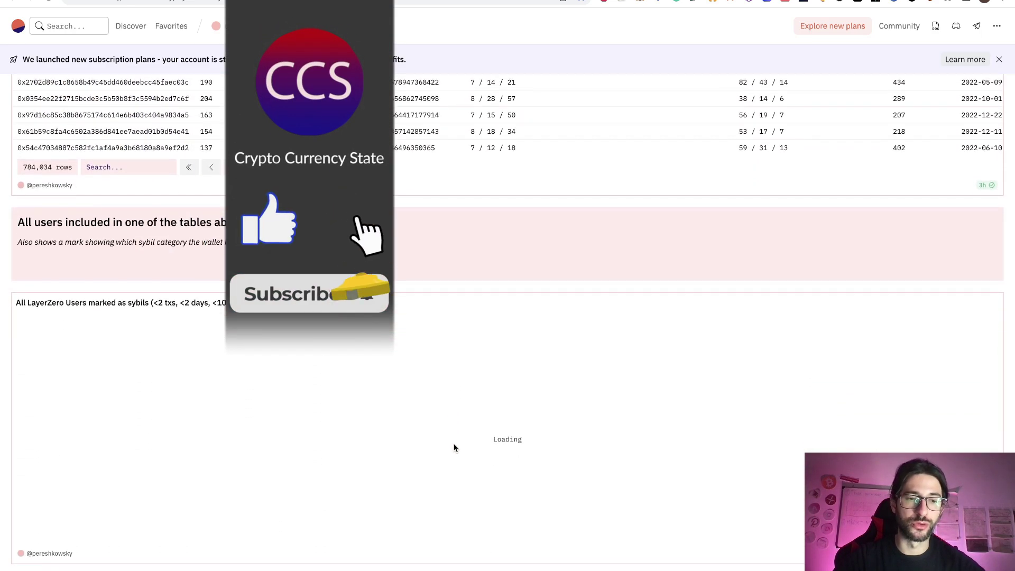
left_click(126, 132)
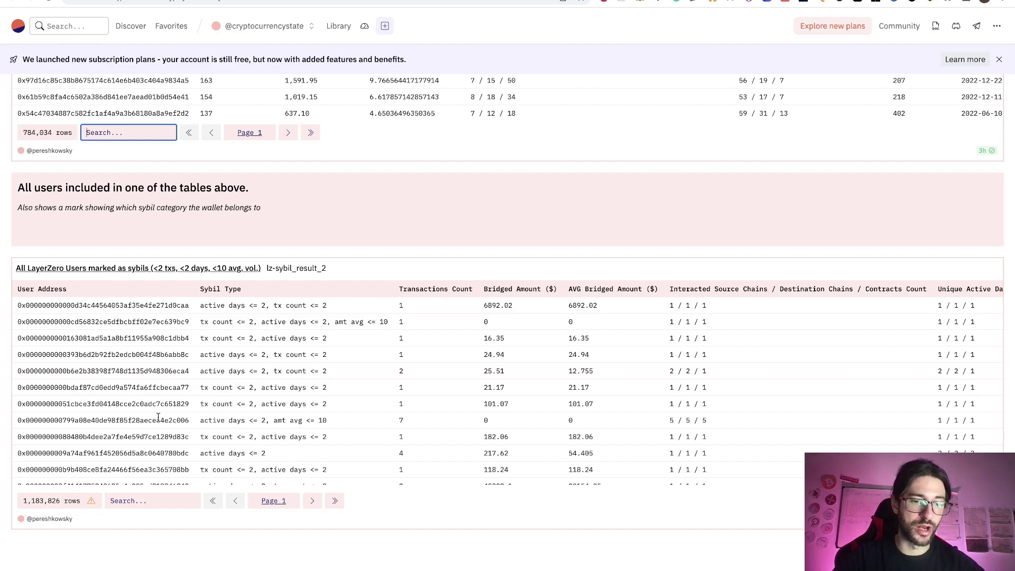
left_click(169, 499)
key("ctrl+v")
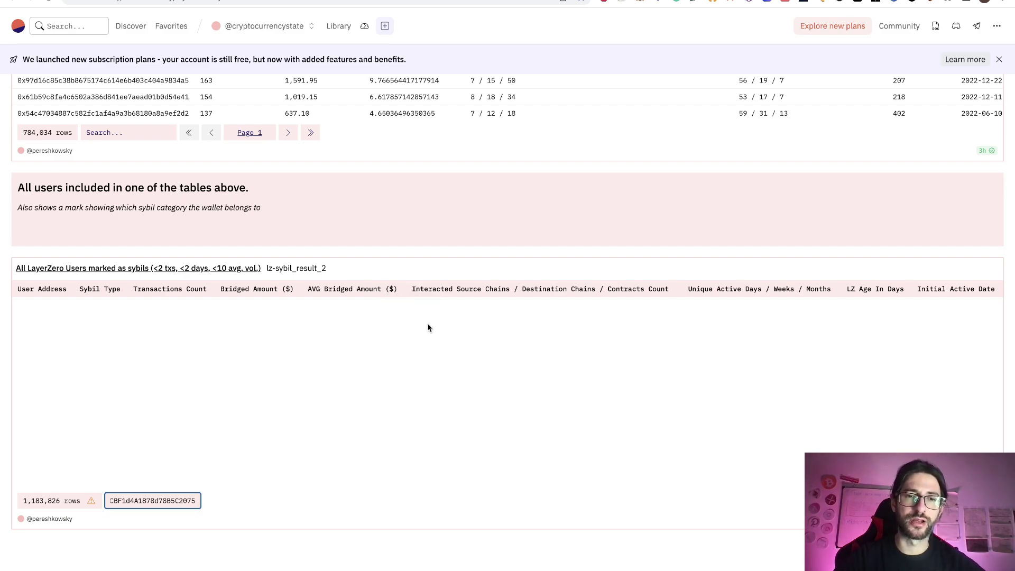
Open the linked LayerZero Sybils custom criteria dashboard in a new tab and switch to it.
scroll(428, 328, "up", 10)
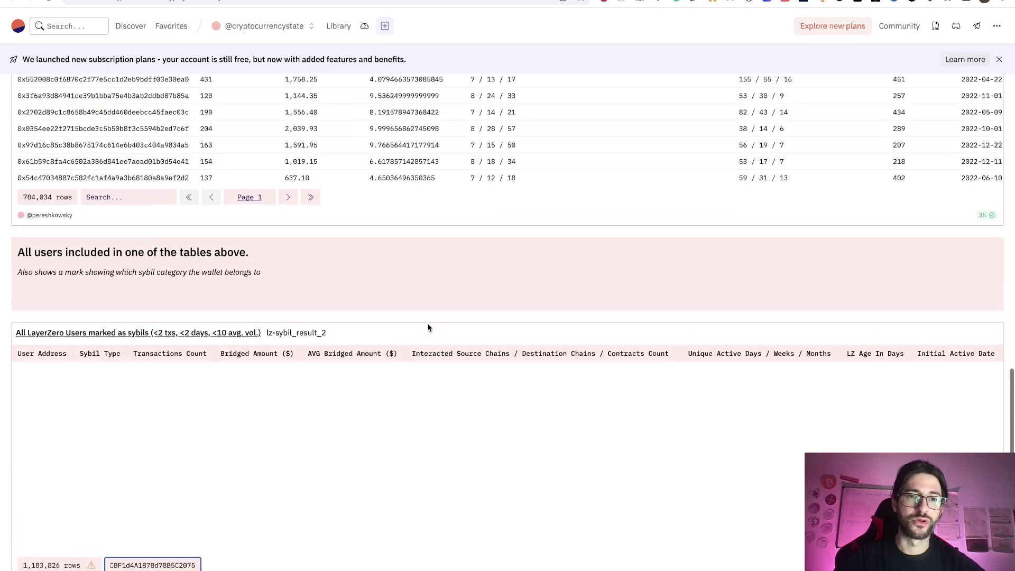
scroll(428, 327, "up", 10)
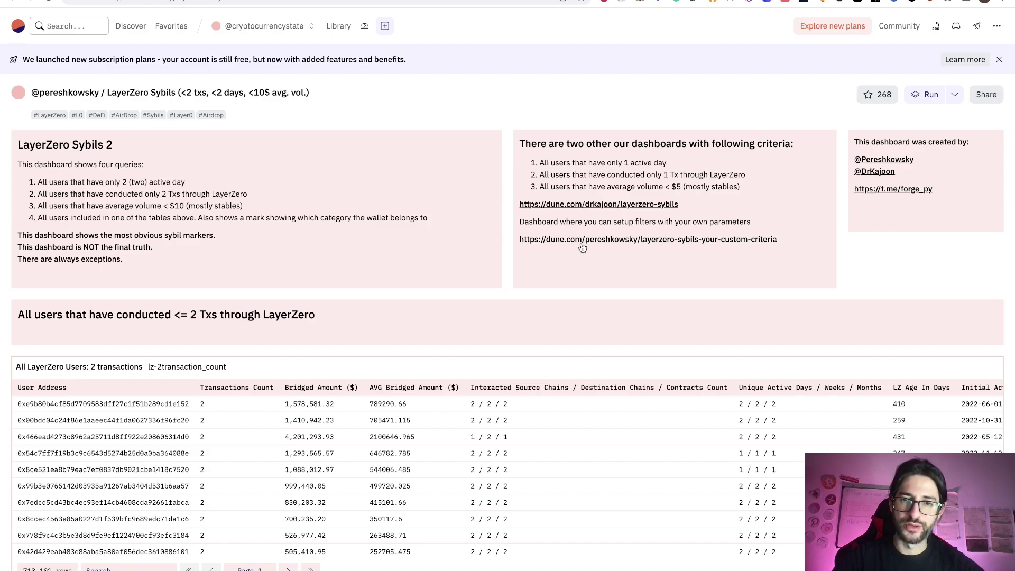
right_click(647, 243)
left_click(657, 246)
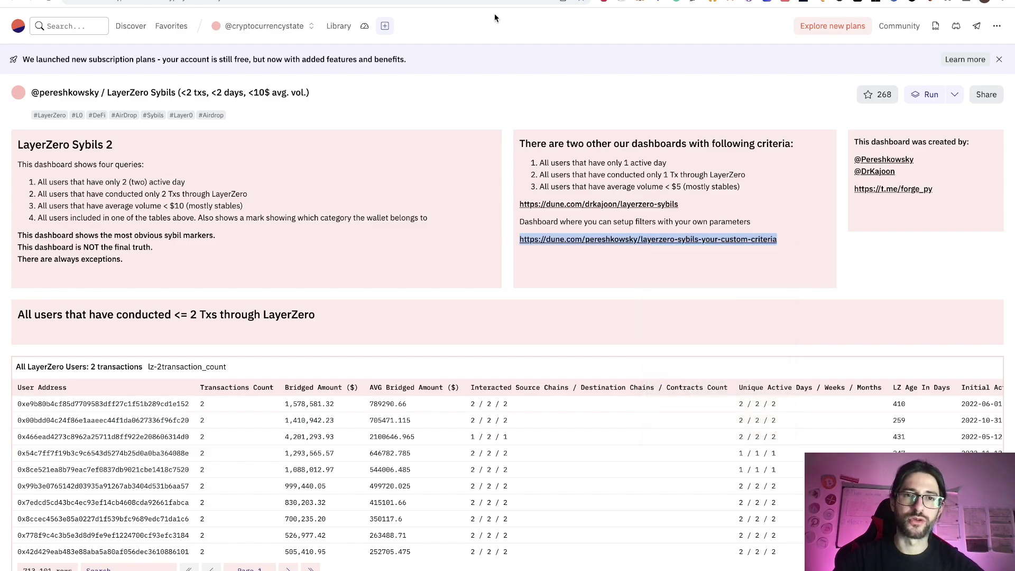
key("ctrl+Tab")
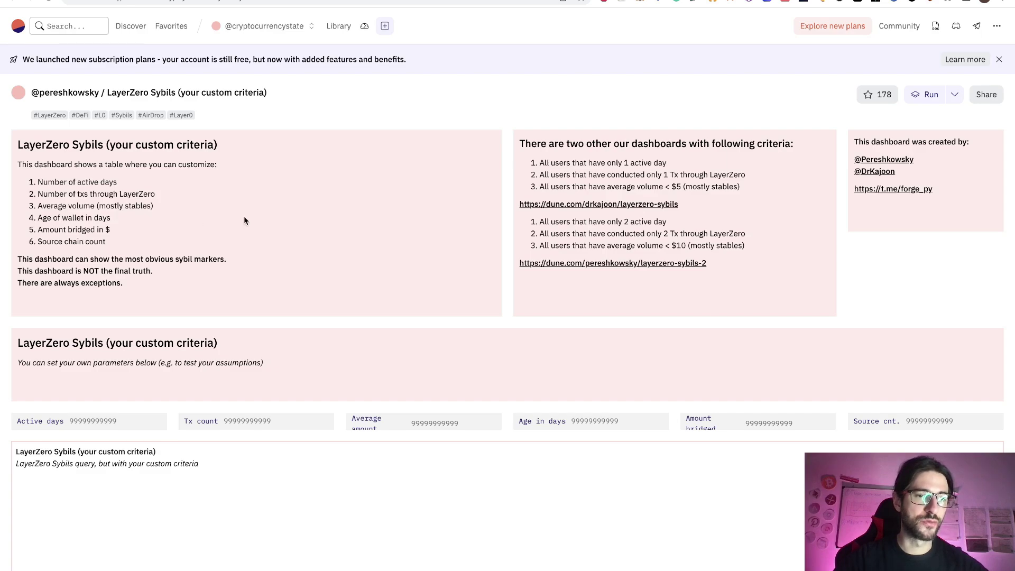
Set the Active days parameter of the custom criteria table to 2 and view the filtered wallets.
scroll(299, 224, "down", 1)
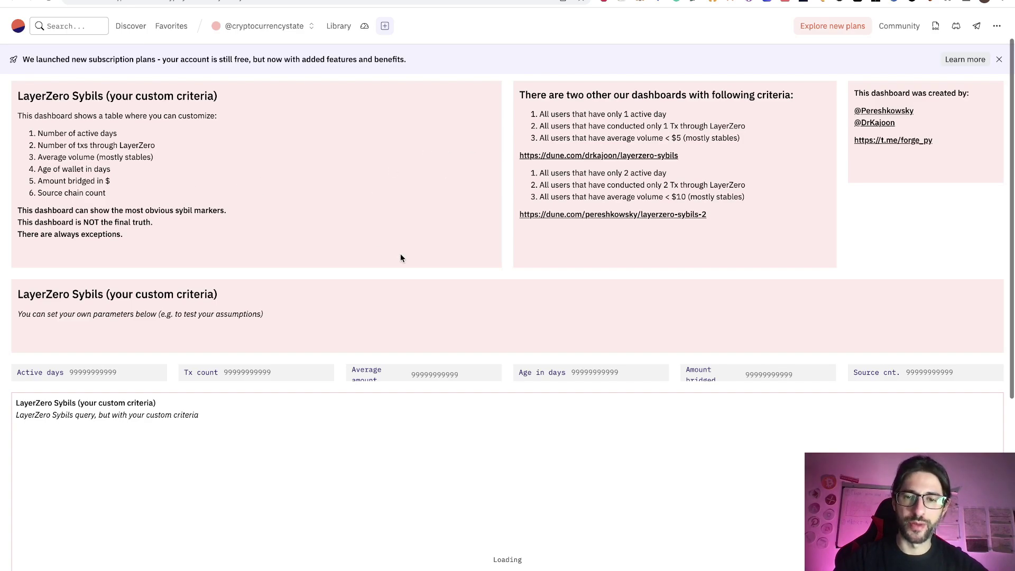
scroll(400, 257, "down", 1)
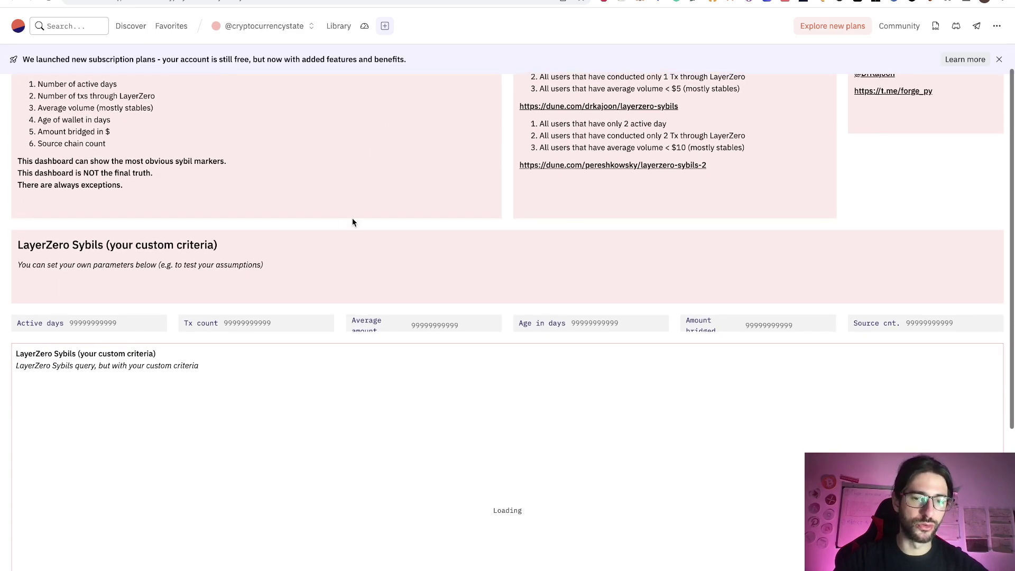
scroll(353, 222, "down", 1)
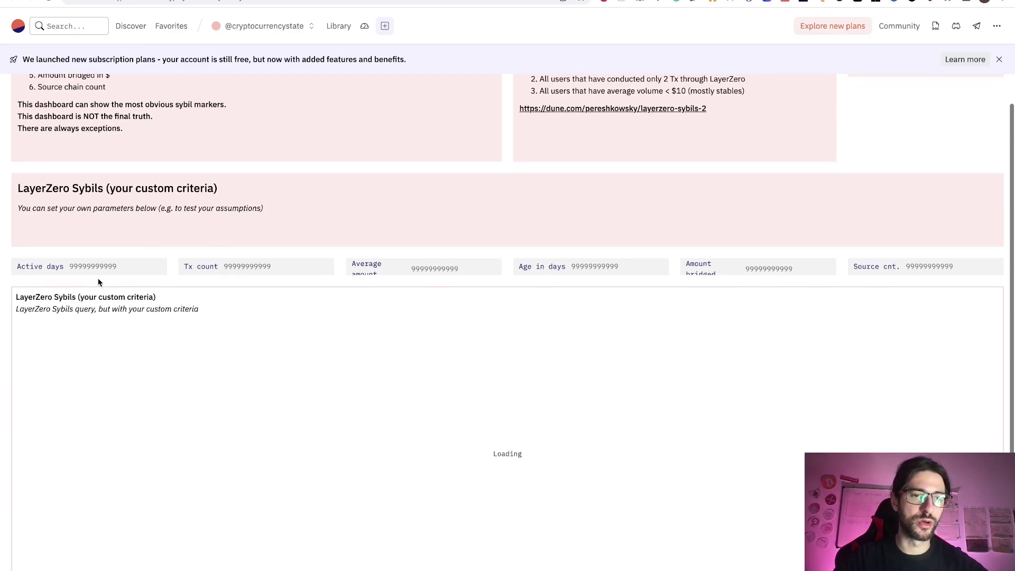
left_click(144, 267)
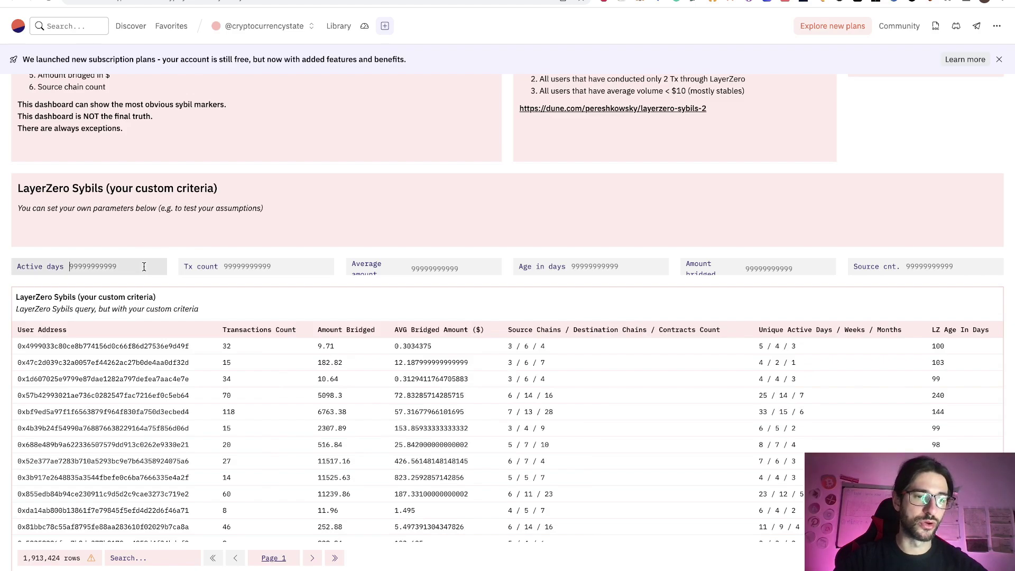
left_click(290, 264)
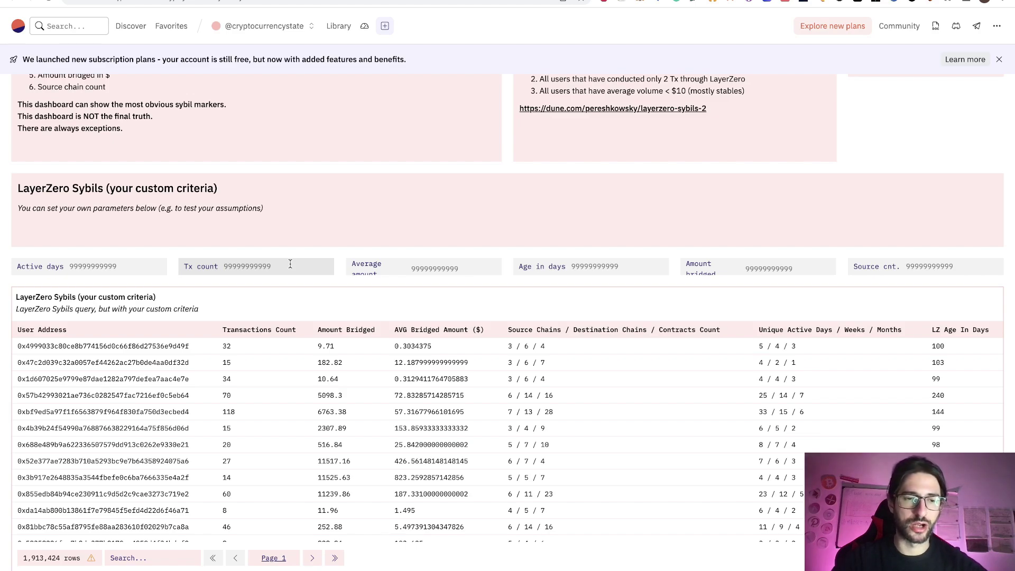
left_click(131, 268)
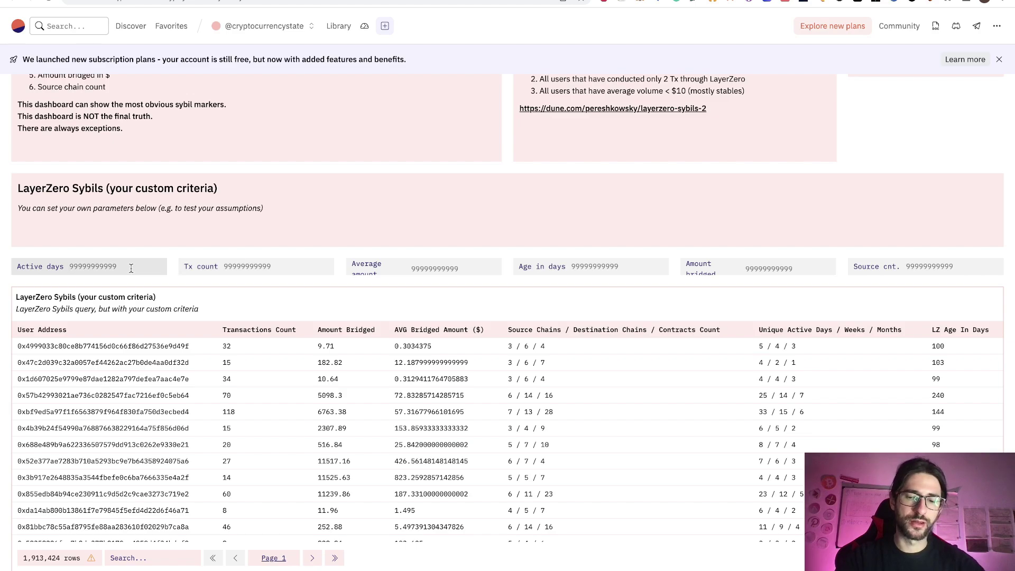
type("10")
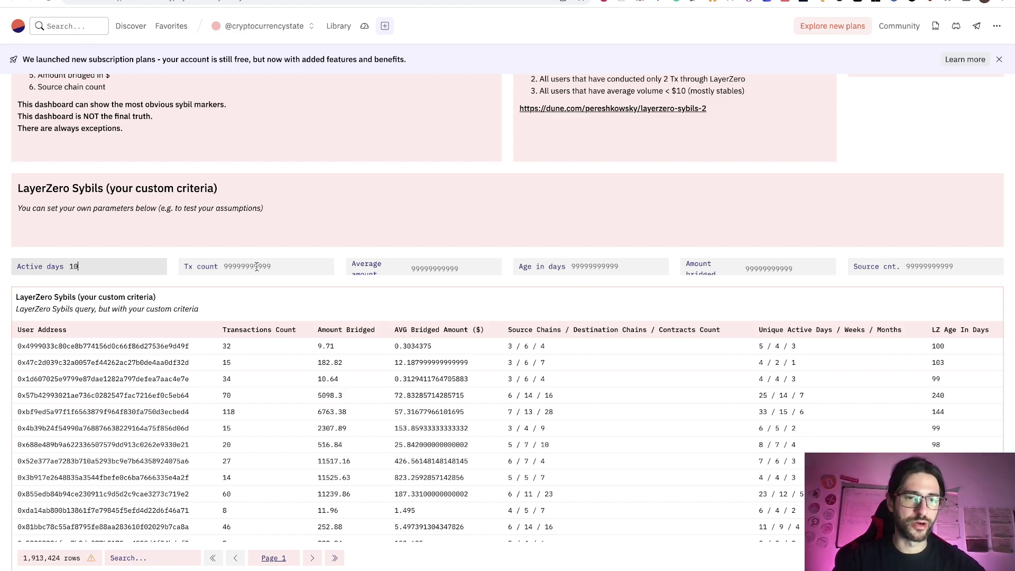
key("BackSpace")
key("BackSpace")
type("2")
scroll(314, 270, "down", 1)
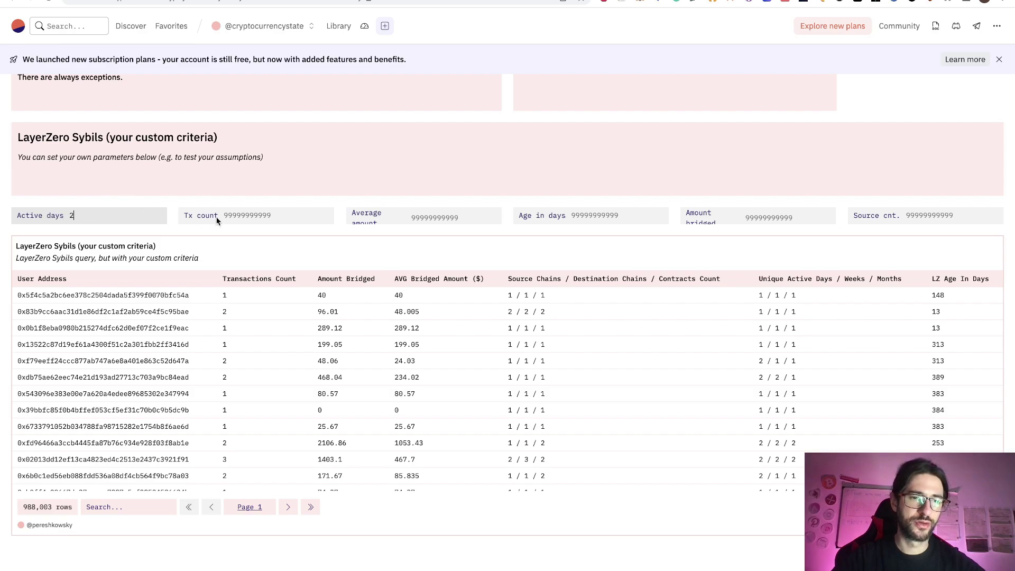
Set the custom criteria to a Tx count of 3, an Age in days of 60 and an Amount bridged of 50.
left_click(282, 213)
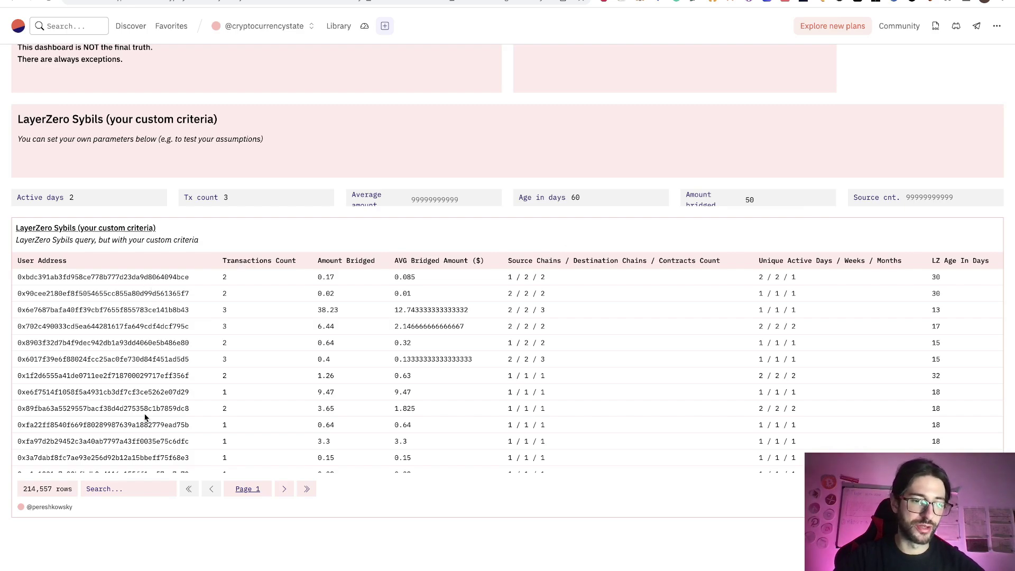
Search the custom criteria table for the copied wallet address, and clear the search after checking.
left_click(129, 488)
key("ctrl+v")
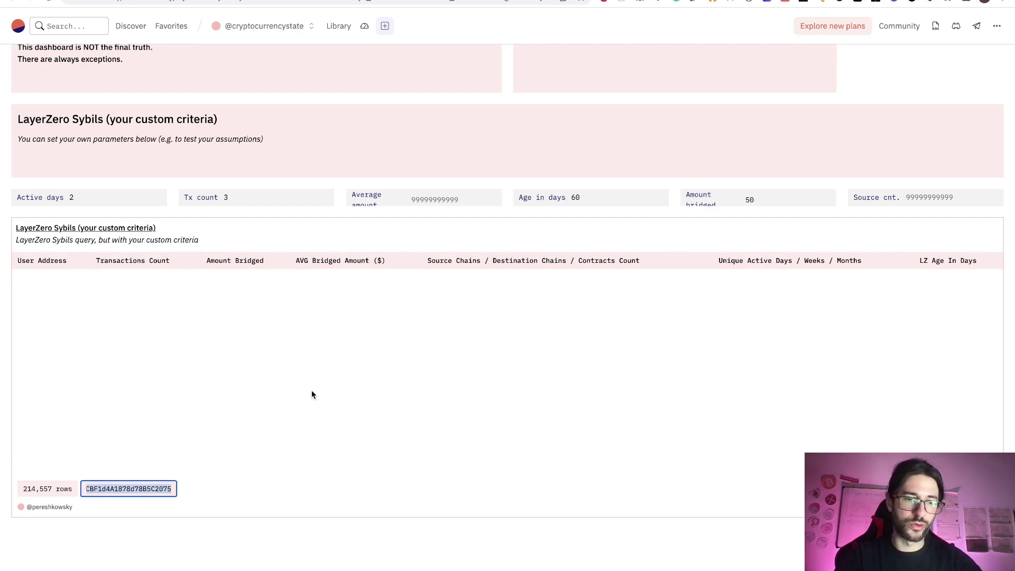
key("ctrl+a")
key("BackSpace")
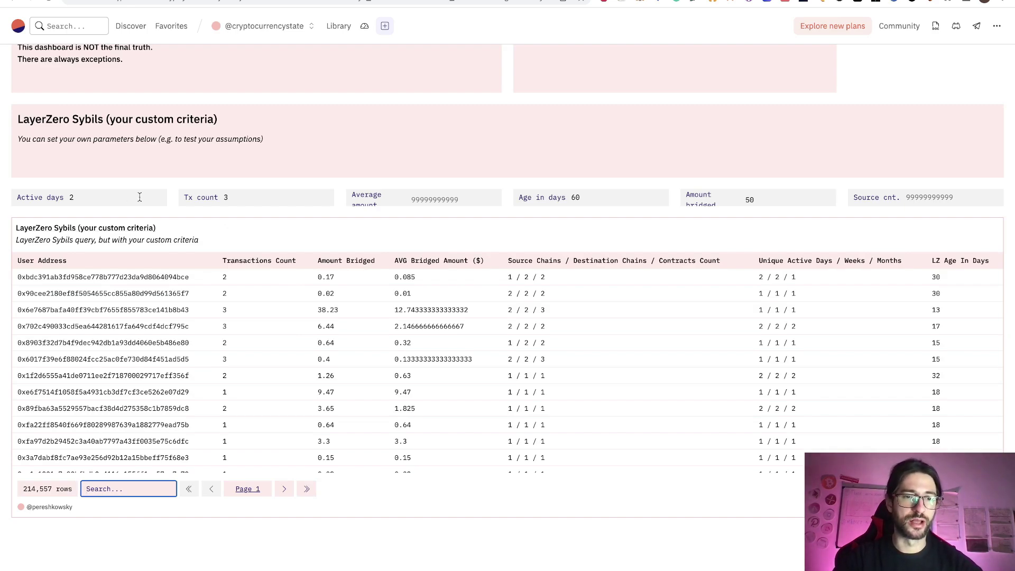
Review the parameter fields and the dashboard's description of its customizable sybil criteria.
left_click(251, 198)
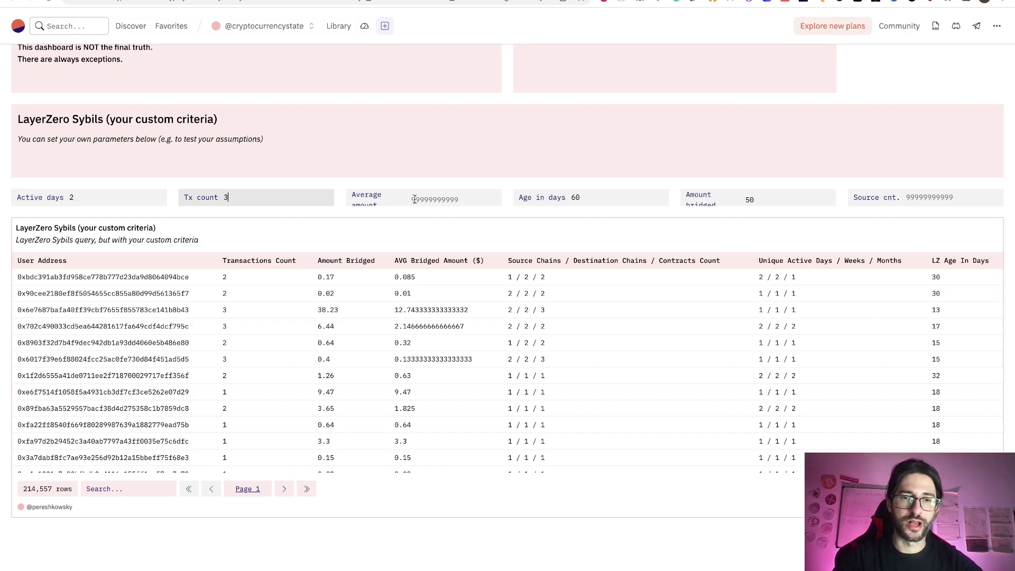
scroll(463, 199, "down", 1)
scroll(463, 200, "up", 4)
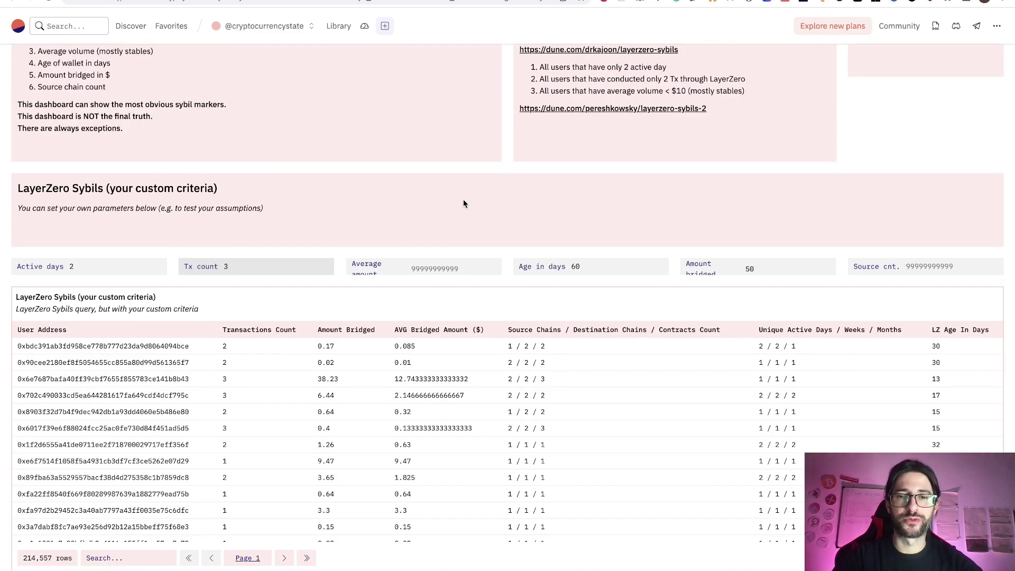
scroll(463, 203, "down", 1)
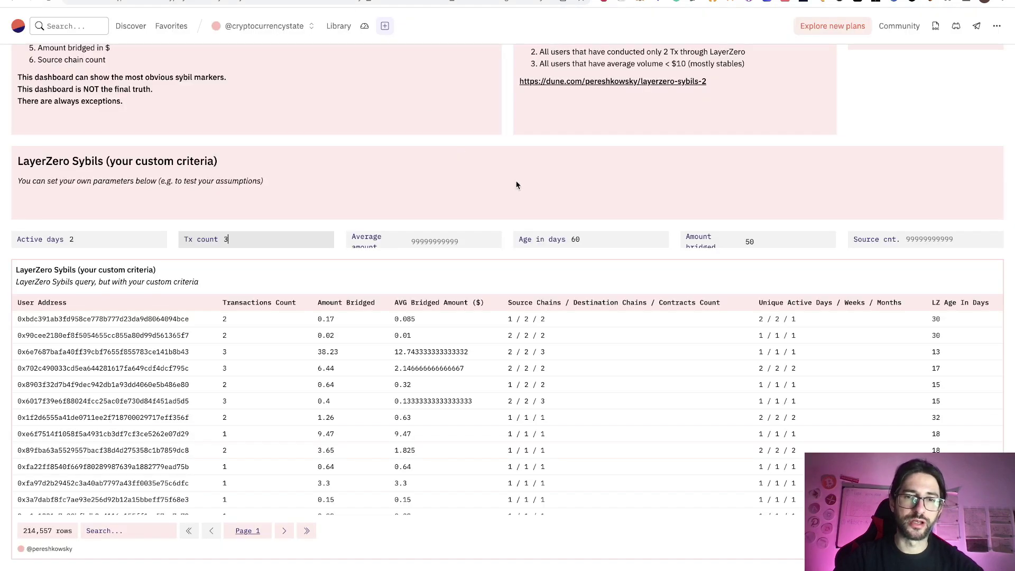
scroll(516, 185, "up", 3)
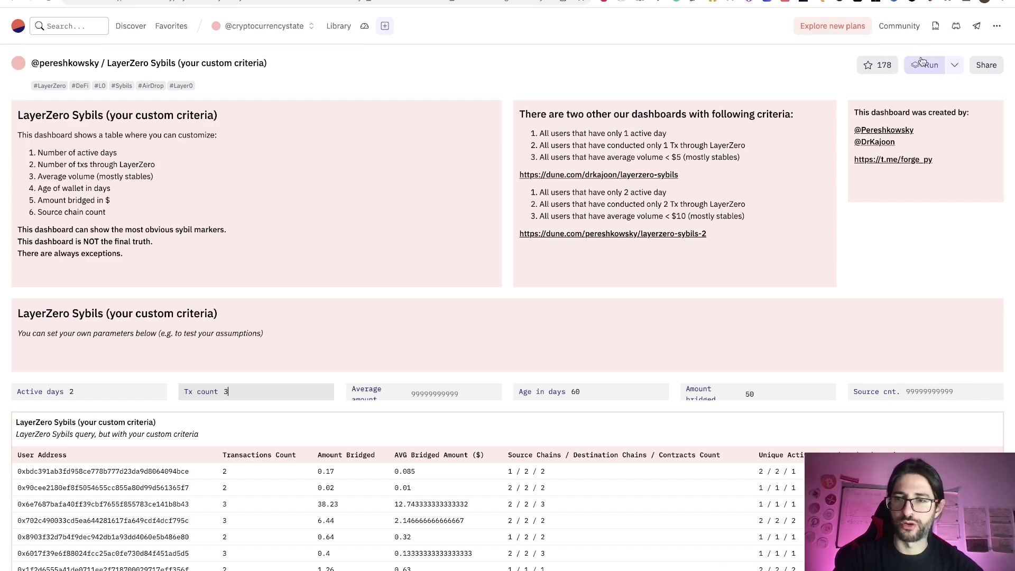
scroll(512, 180, "down", 5)
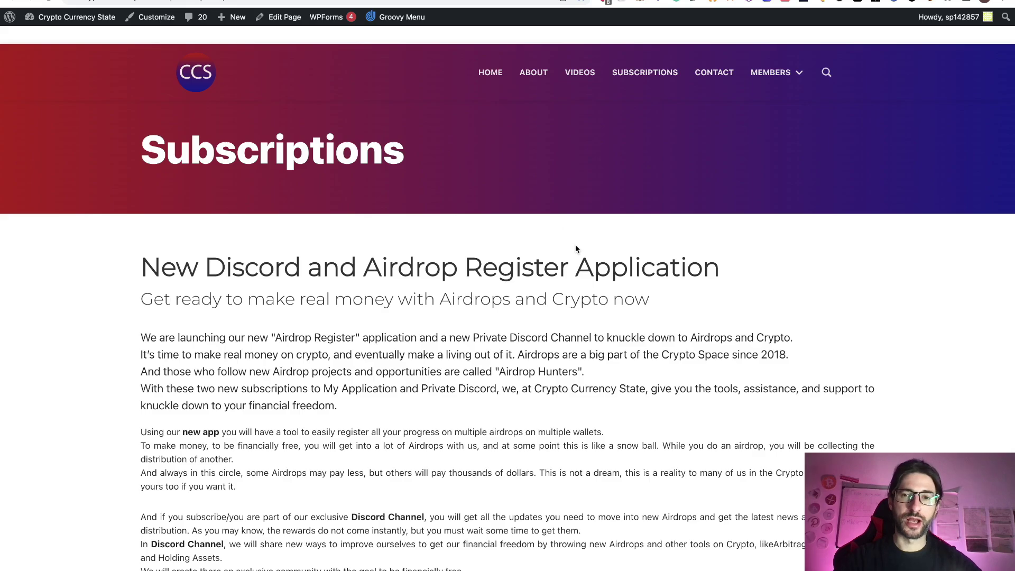
Look through the Crypto Currency State Subscriptions page, examining the Discord and app subscription offers and the Airdrop Register videos.
scroll(575, 245, "down", 3)
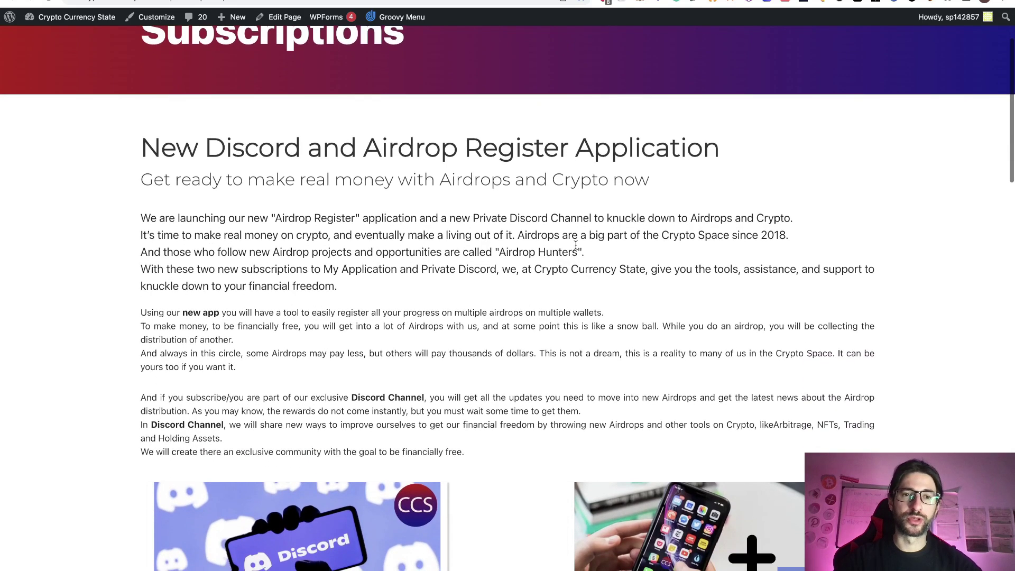
scroll(528, 338, "down", 5)
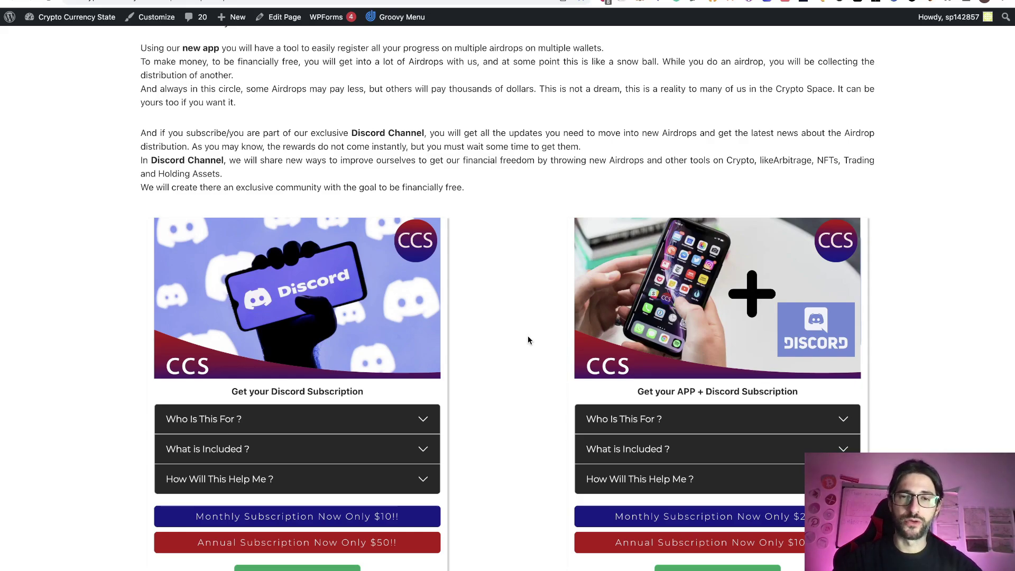
scroll(527, 338, "down", 6)
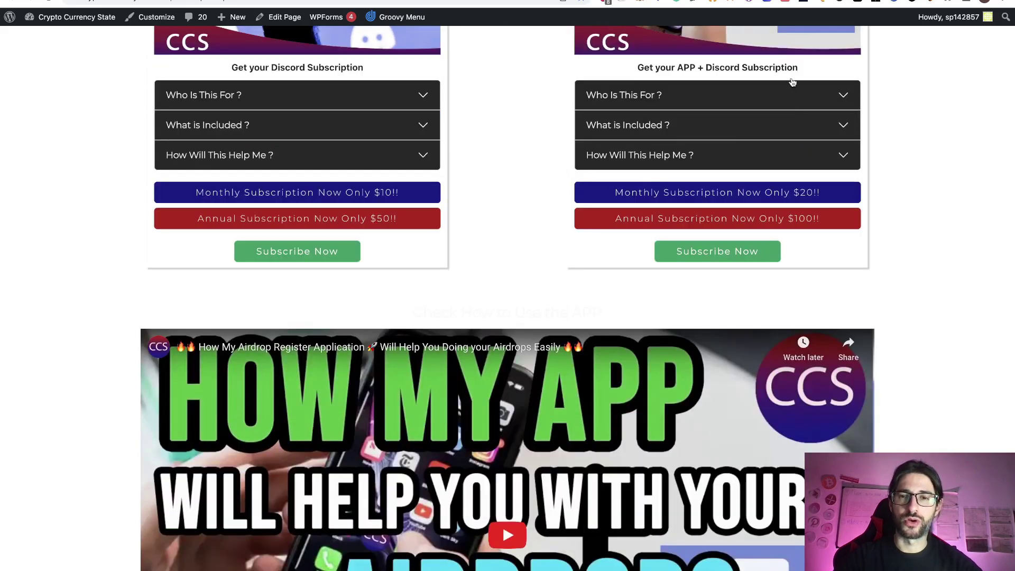
scroll(468, 253, "down", 4)
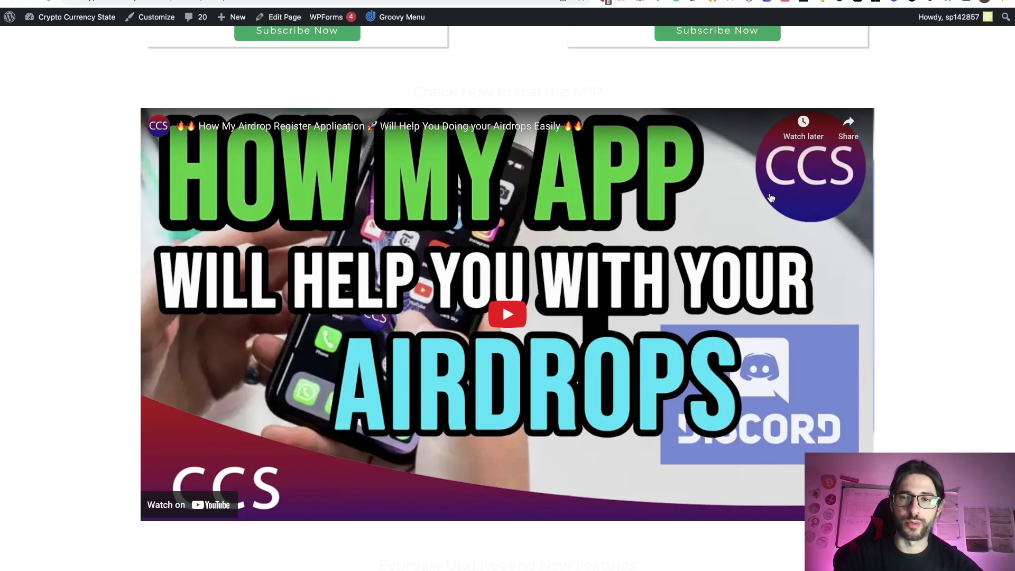
scroll(813, 67, "down", 6)
scroll(812, 63, "up", 12)
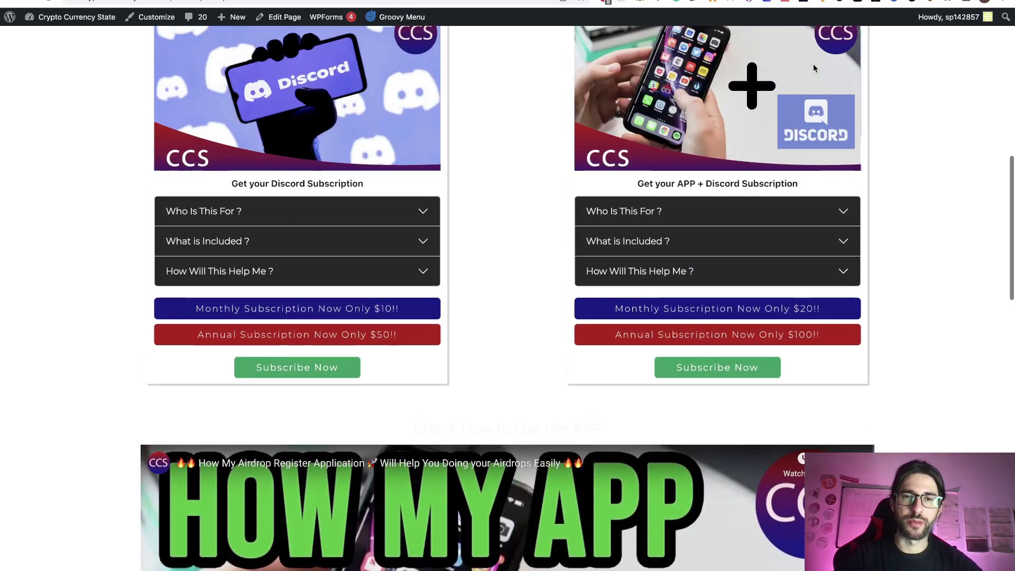
scroll(549, 127, "down", 12)
scroll(549, 126, "down", 3)
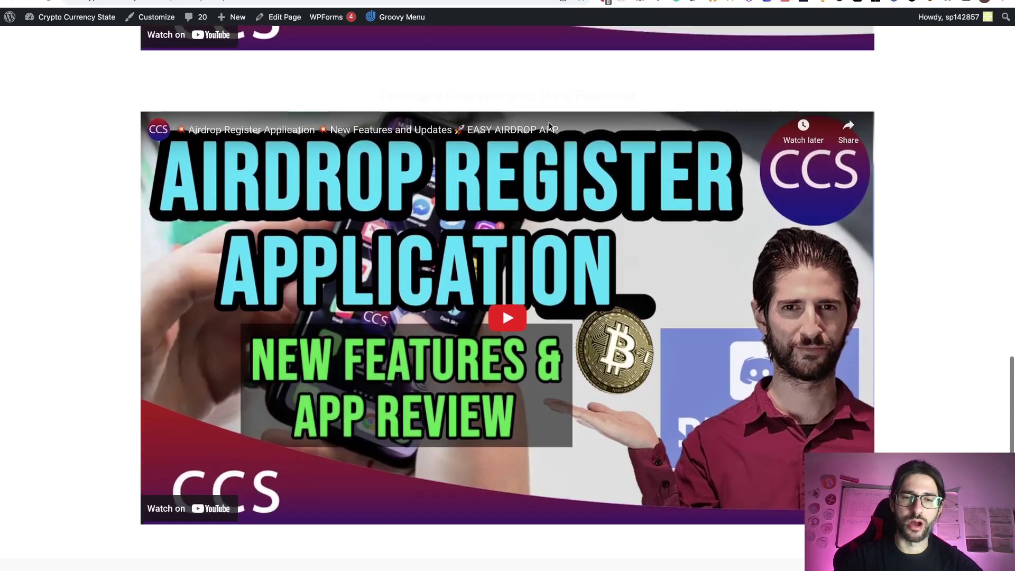
scroll(550, 127, "up", 20)
scroll(549, 127, "down", 1)
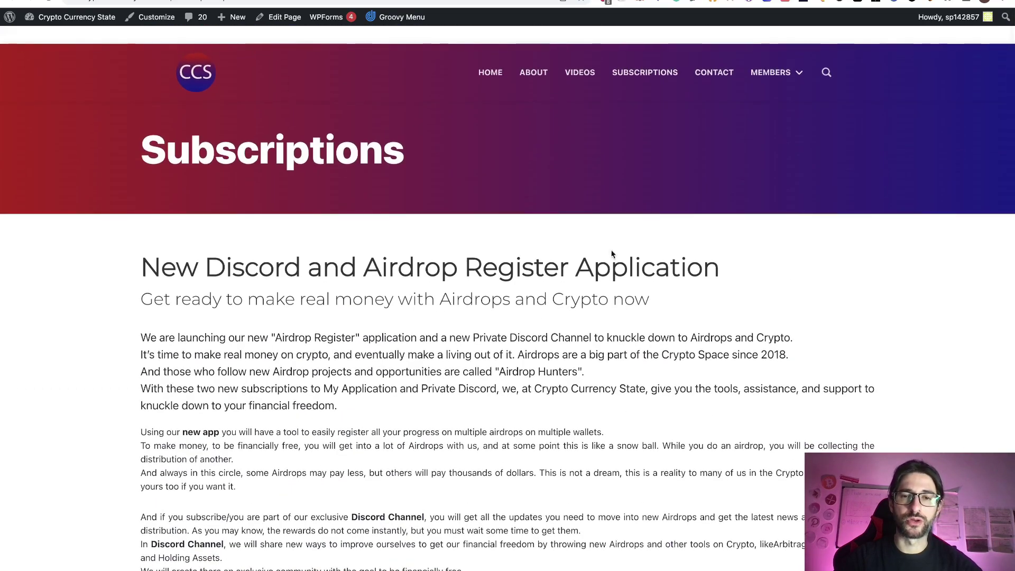